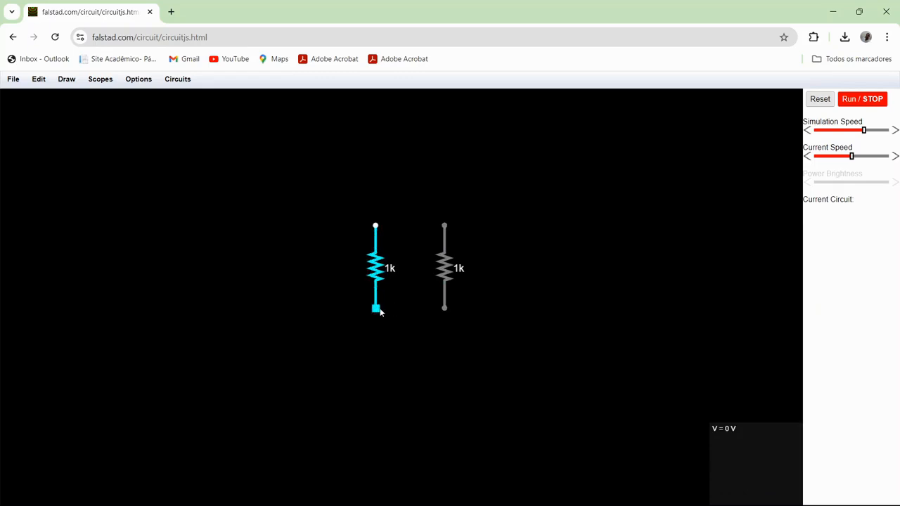
Move the left 1k resistor closer to the other one and wire their upper and lower ends together in parallel
drag(391, 280, 404, 280)
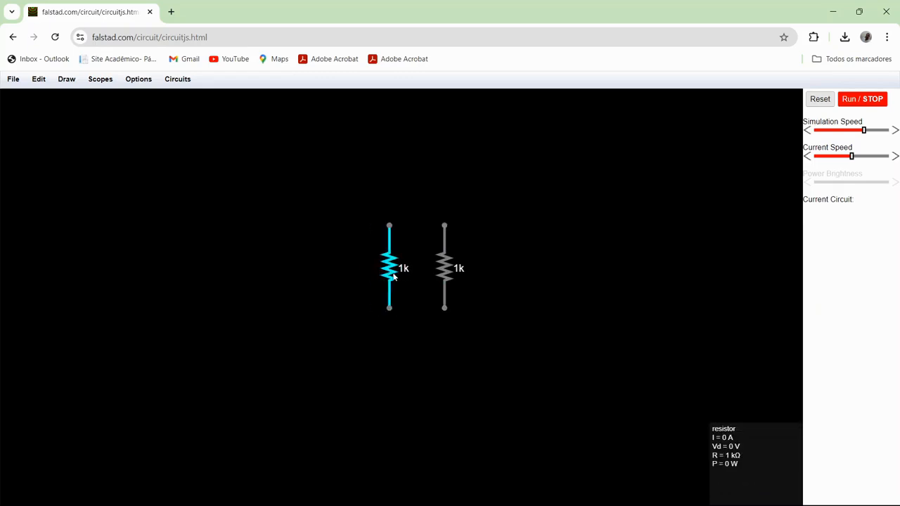
click(326, 281)
drag(390, 226, 445, 225)
drag(444, 307, 389, 308)
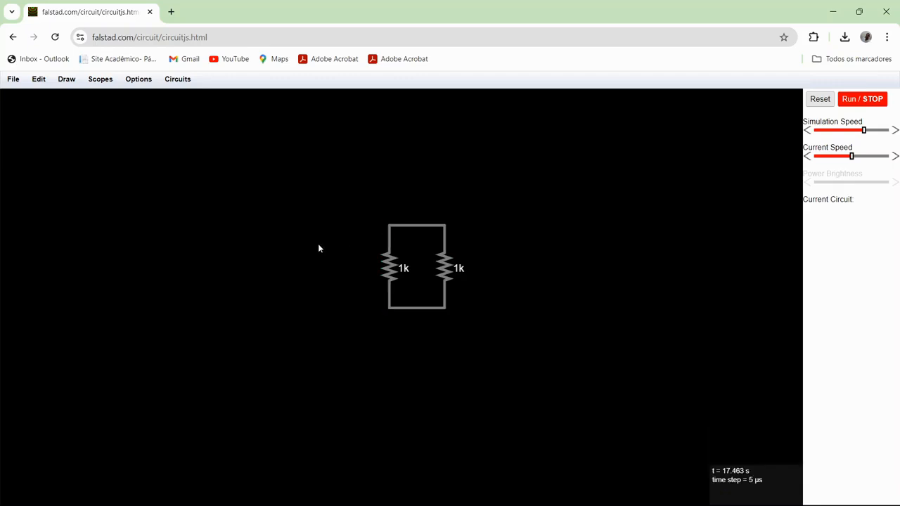
key(v)
drag(293, 302, 291, 292)
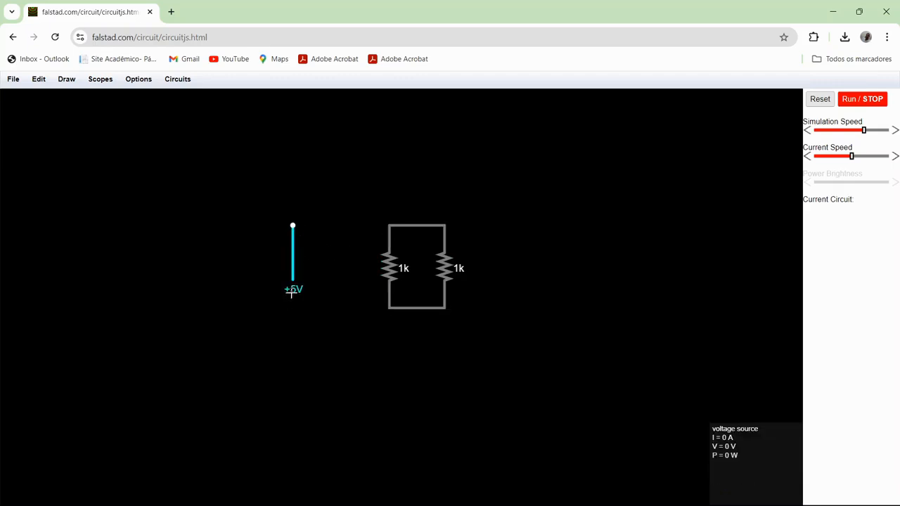
key(Delete)
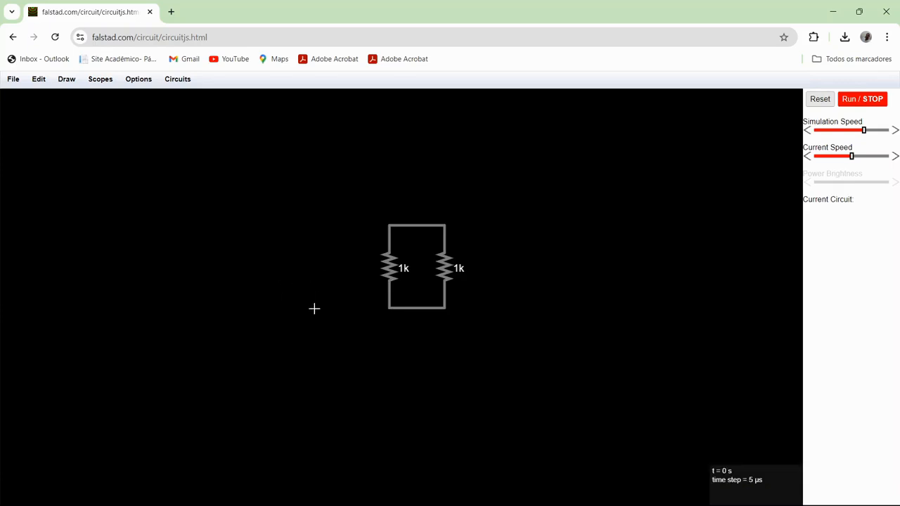
Add a 5 V D/C voltage source to the left of the resistors and wire it across the parallel pair
mouse_move(318, 262)
mouse_down()
mouse_move(308, 225)
mouse_move(389, 226)
mouse_up()
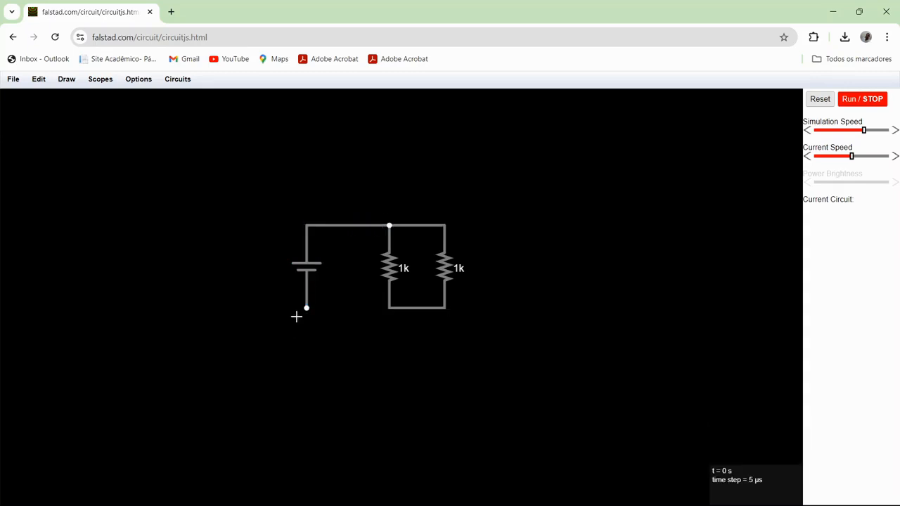
drag(306, 308, 388, 308)
double_click(322, 277)
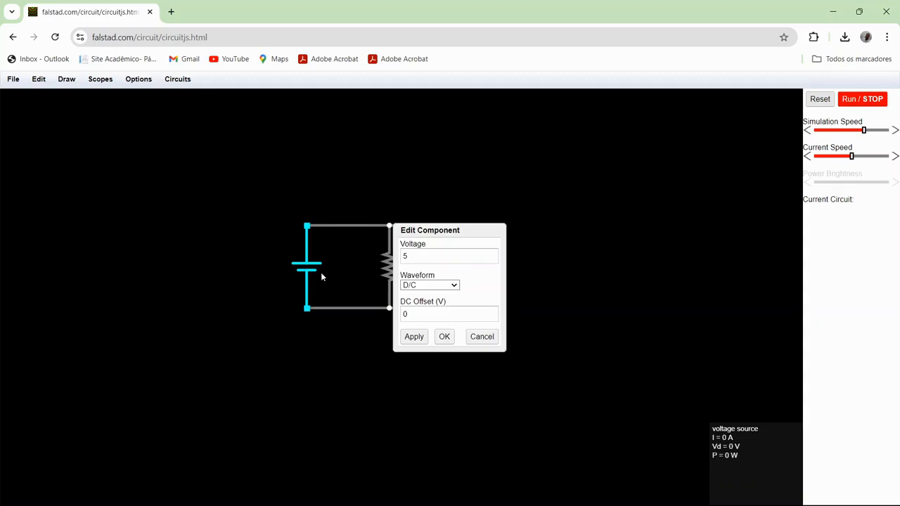
click(443, 337)
Run the simulation and add a ground at the voltage source's lower terminal
click(856, 102)
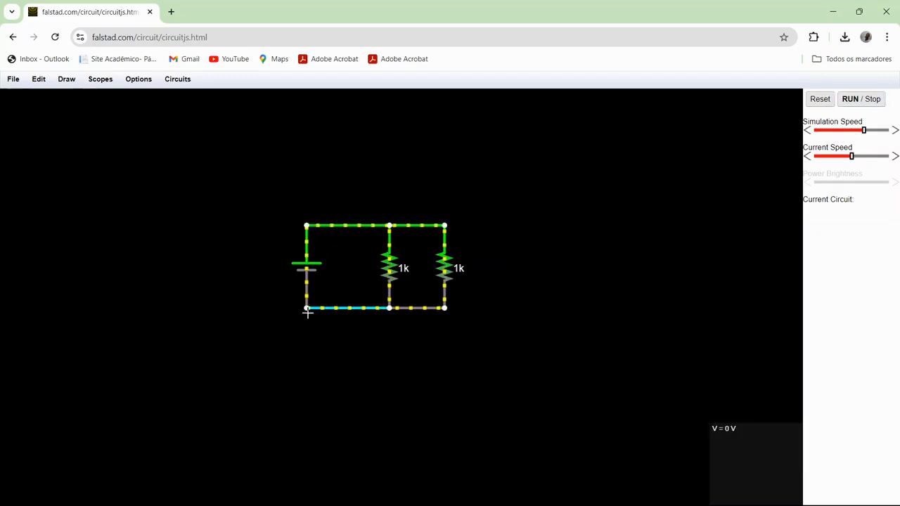
drag(307, 310, 307, 327)
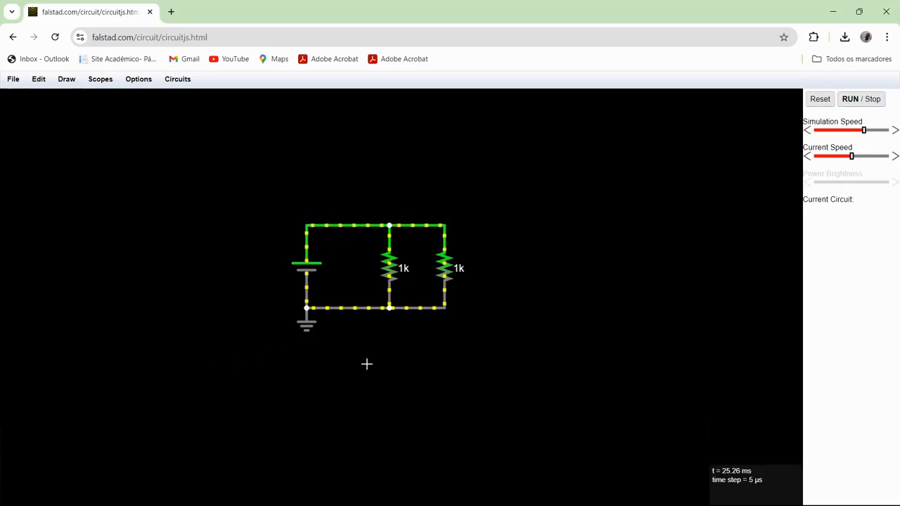
Show the current and voltage on the upper wire between the source and the first resistor
double_click(333, 225)
click(414, 272)
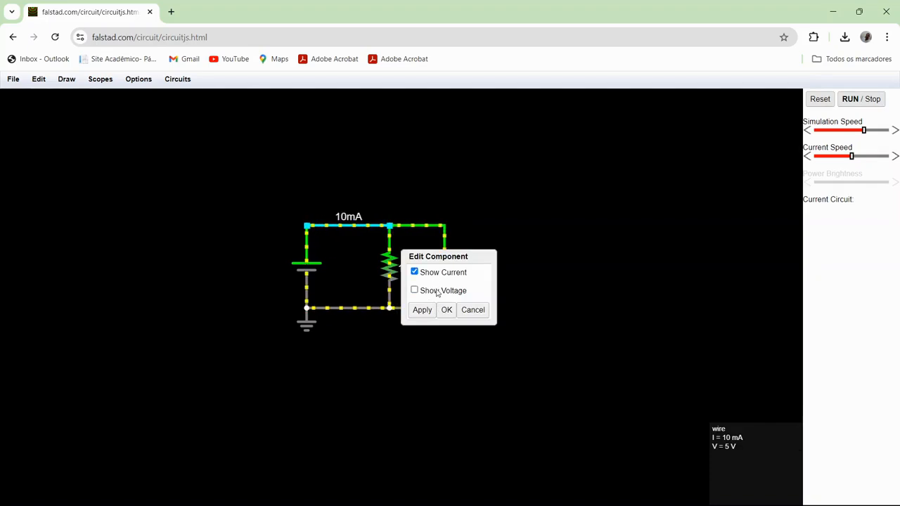
click(414, 290)
click(446, 310)
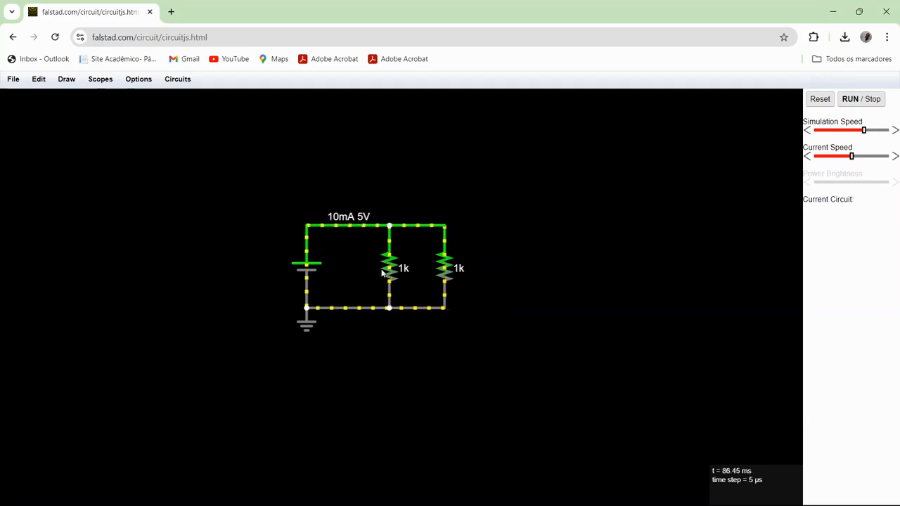
mouse_move(386, 268)
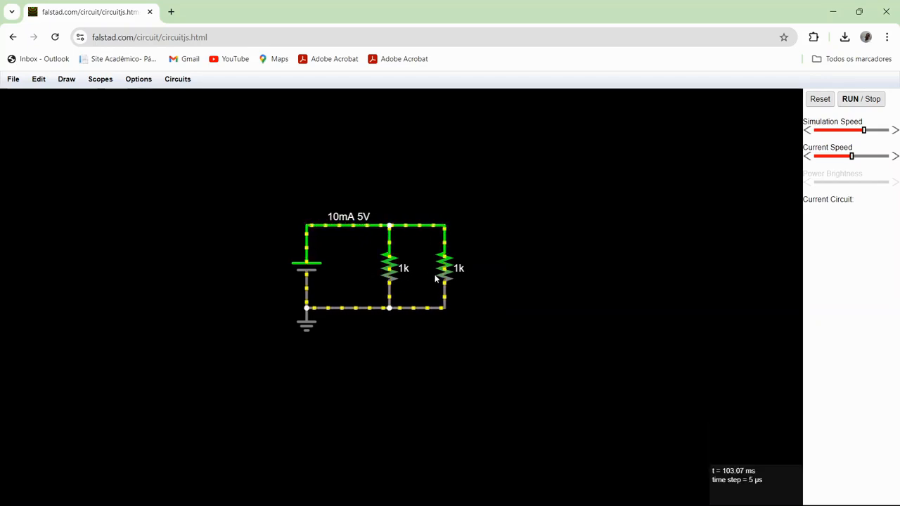
mouse_move(444, 277)
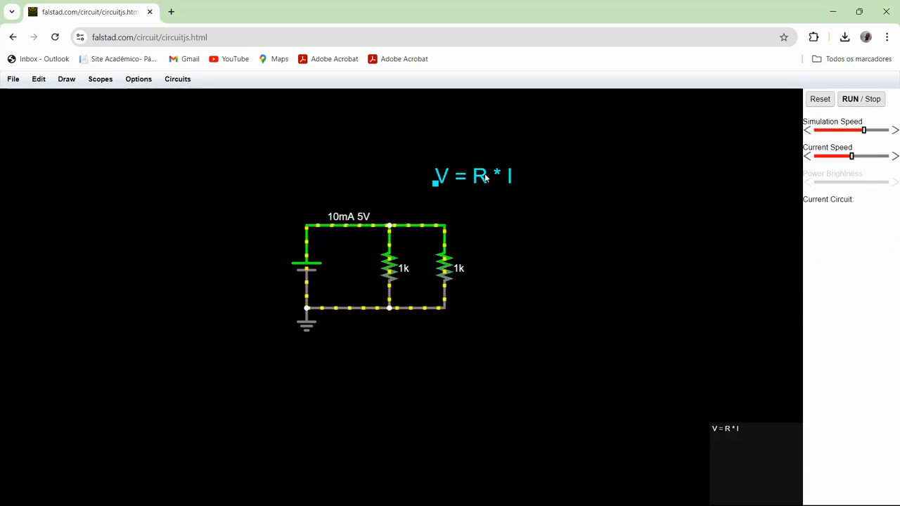
Place the text label "V = R * I" above the circuit and paste a copy of it to its lower right
drag(446, 182, 369, 168)
key(ctrl+v)
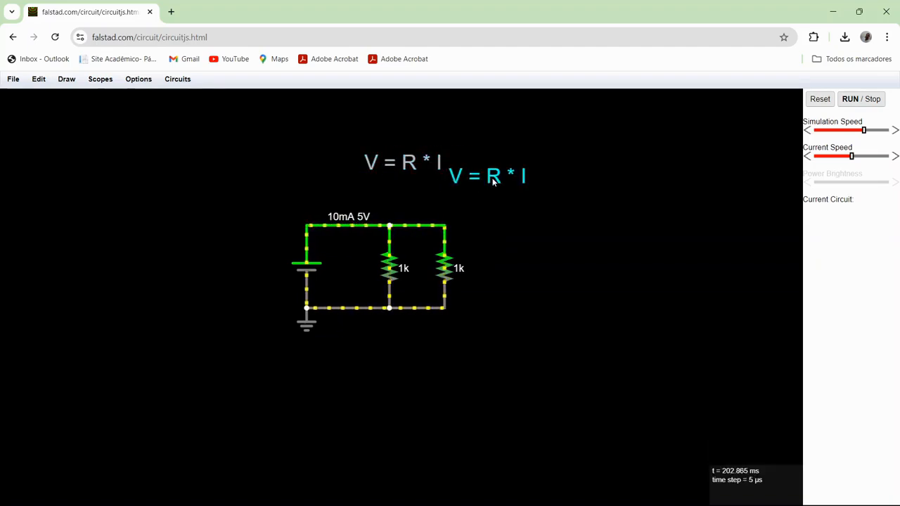
drag(471, 184, 515, 193)
Change the copied label to "Rtotal = (1 / R1 + 1/R2)^(-1) = (1 / 1000 + 1 / 1000)^(-1) = 500 Ohms" and move it below V = R * I
double_click(515, 193)
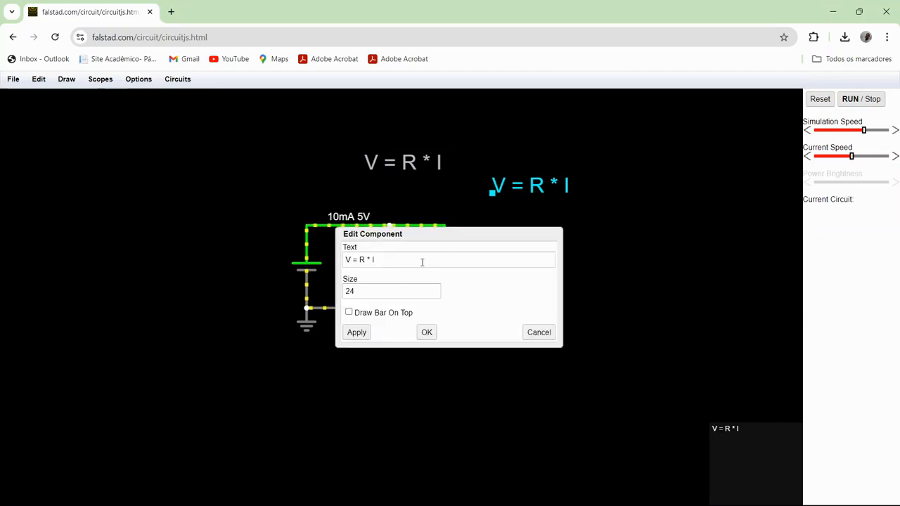
click(384, 259)
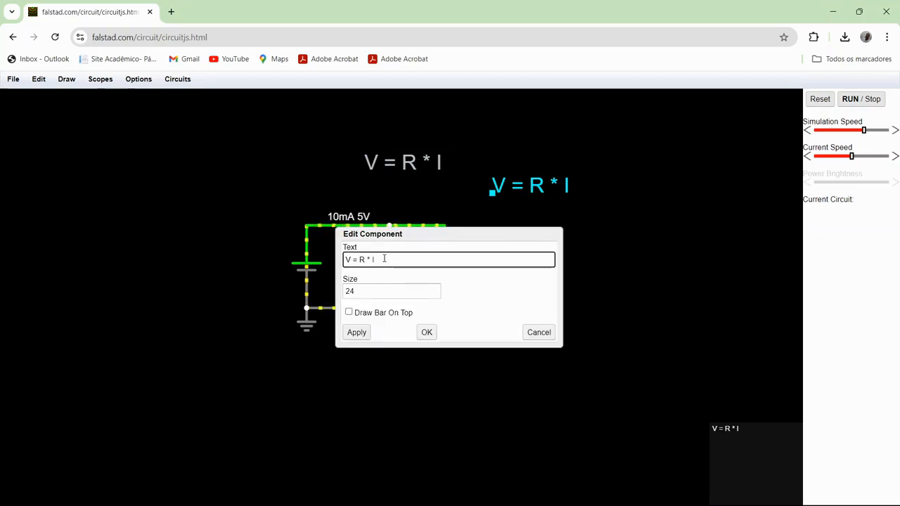
text(R)
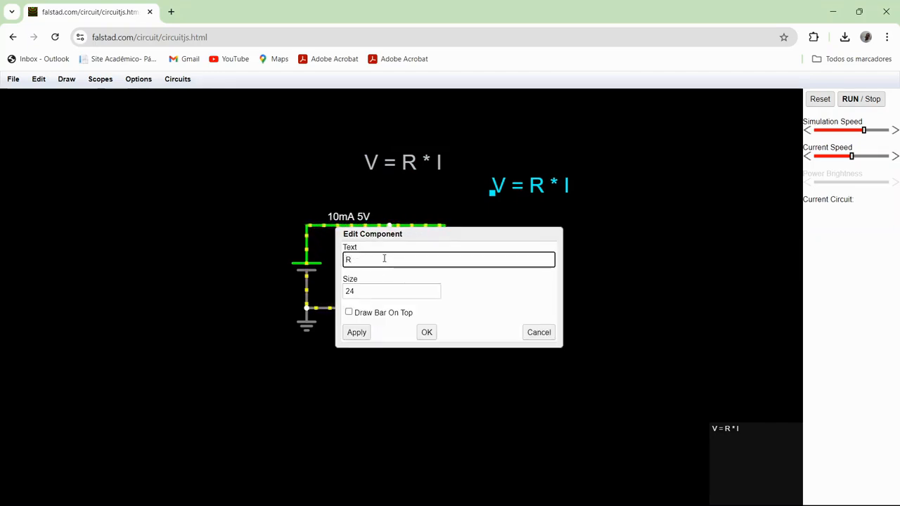
text(totla)
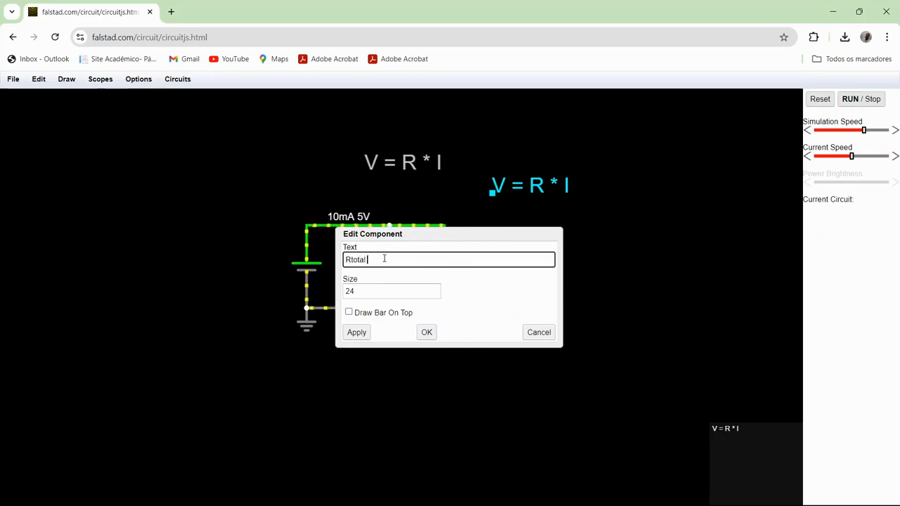
text( = ()
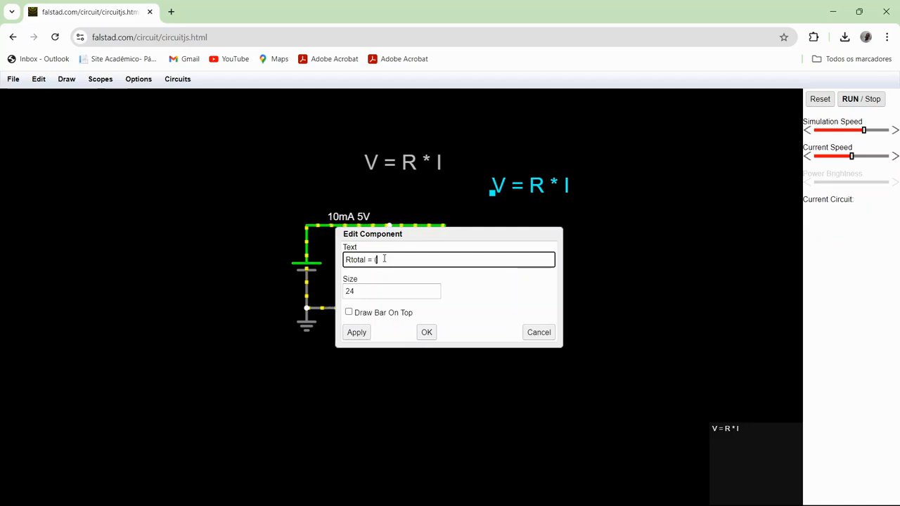
text(1 / R1 + 1/R2)^(-1)
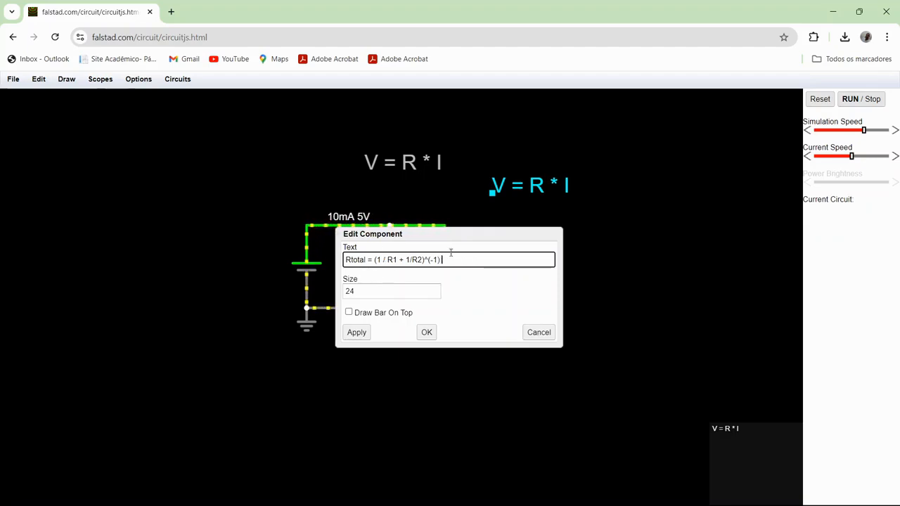
text((1 / 1000 + 1 / 1000)
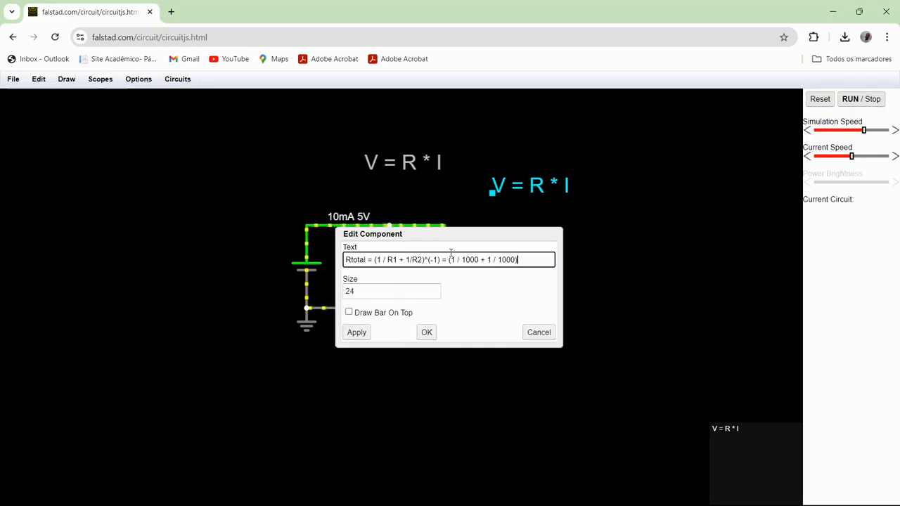
text(^(-1))
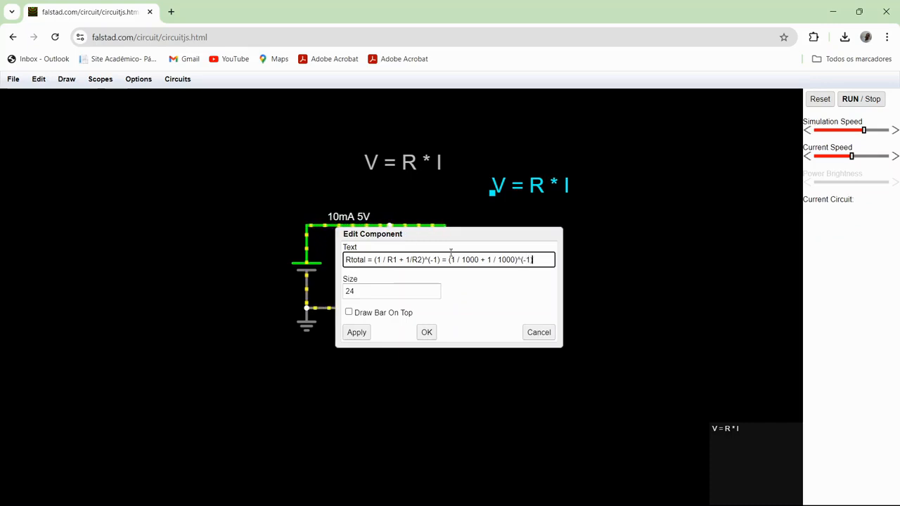
text( = )
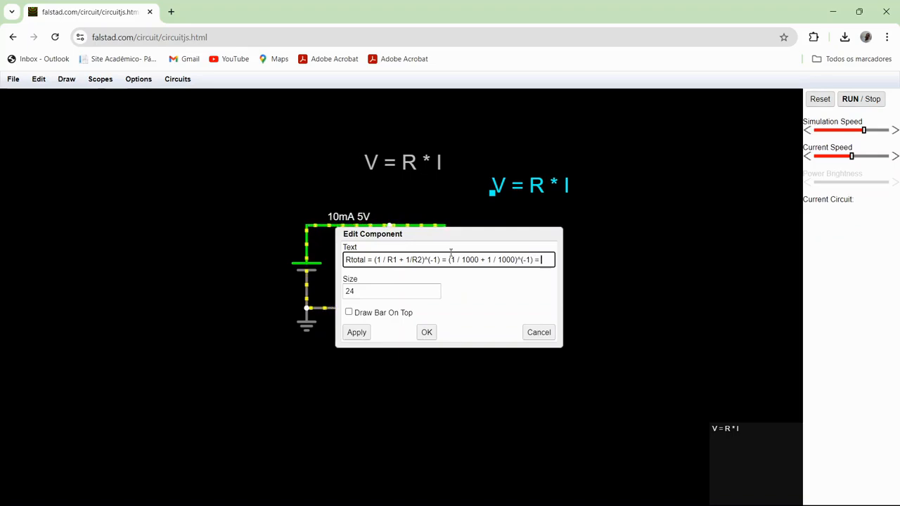
text(500)
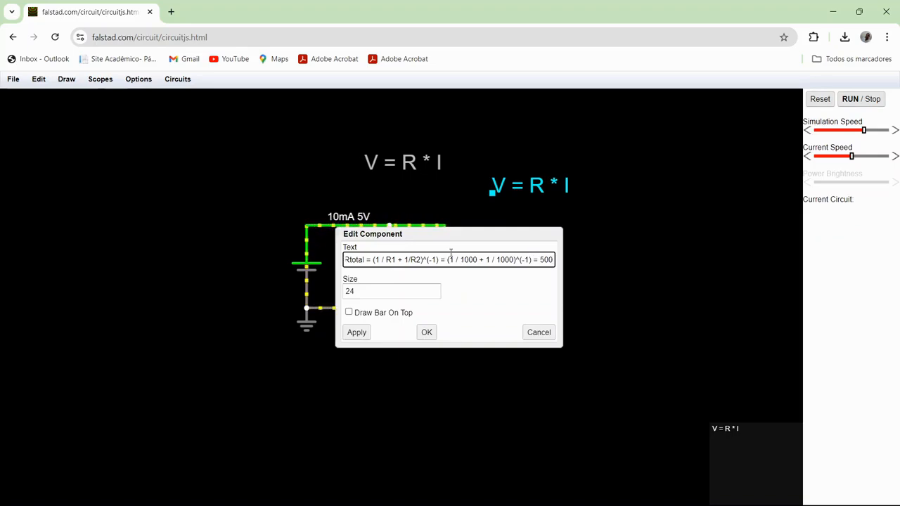
text( Ohms)
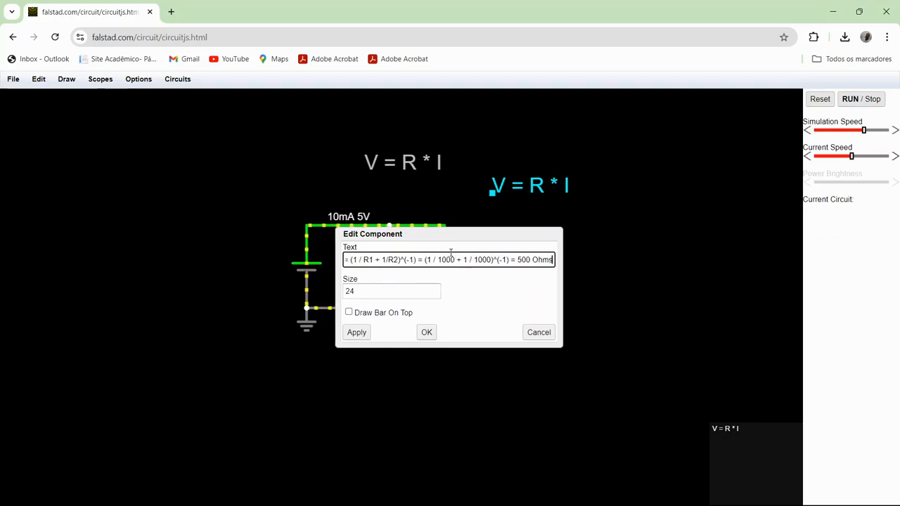
key(Return)
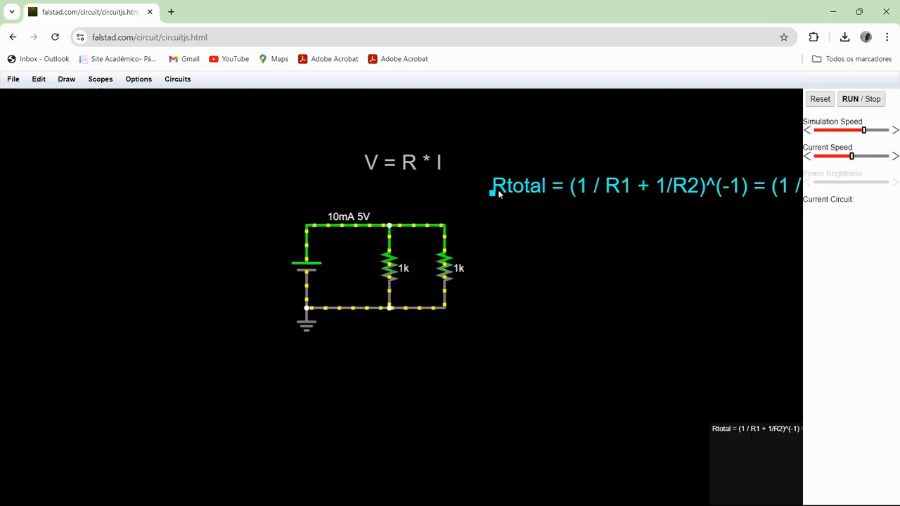
drag(497, 195, 146, 194)
Shorten both resistors from their upper ends and bridge each gap to the upper wire with a short vertical wire
mouse_move(394, 274)
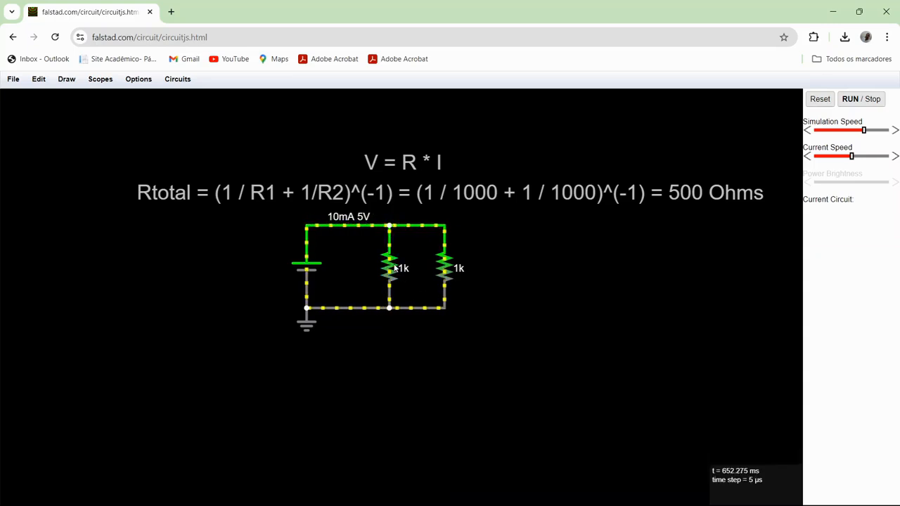
drag(388, 225, 391, 253)
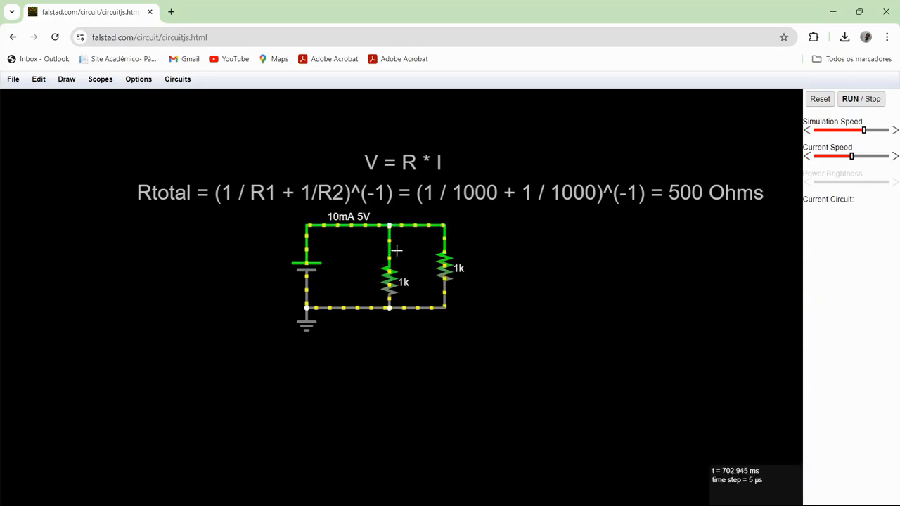
drag(445, 226, 444, 253)
key(w)
Show the current on each of the two short vertical wires above the resistors
double_click(390, 238)
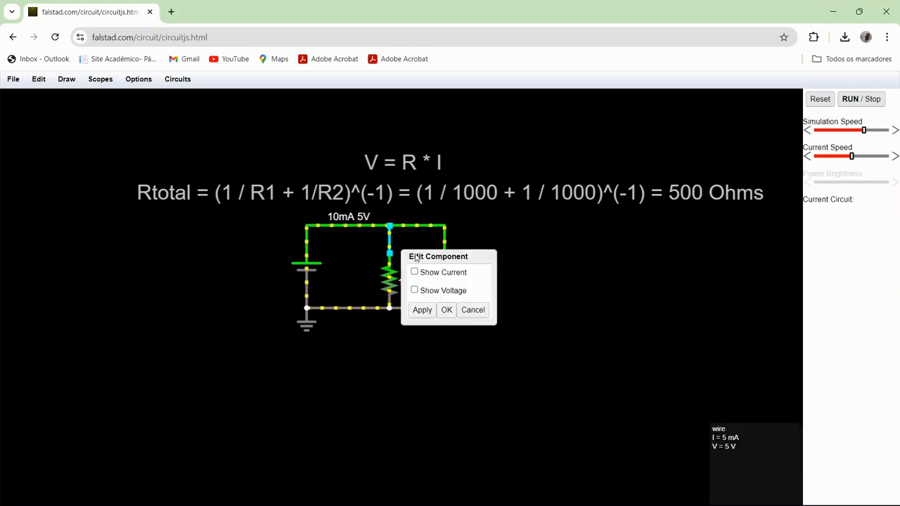
click(413, 272)
click(447, 310)
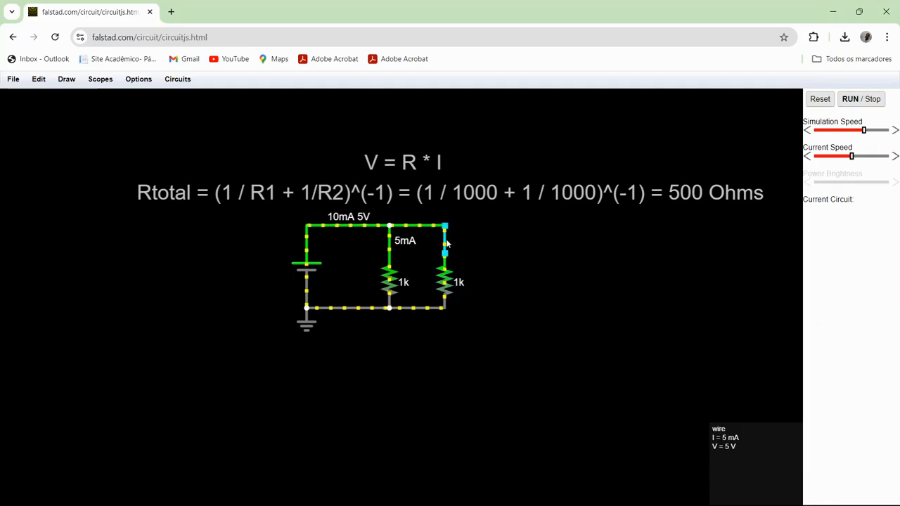
double_click(446, 243)
click(414, 272)
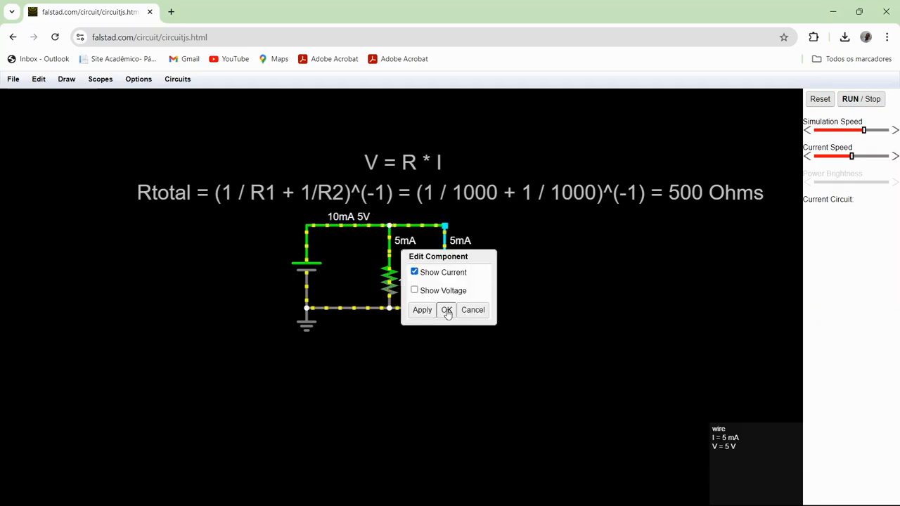
click(447, 310)
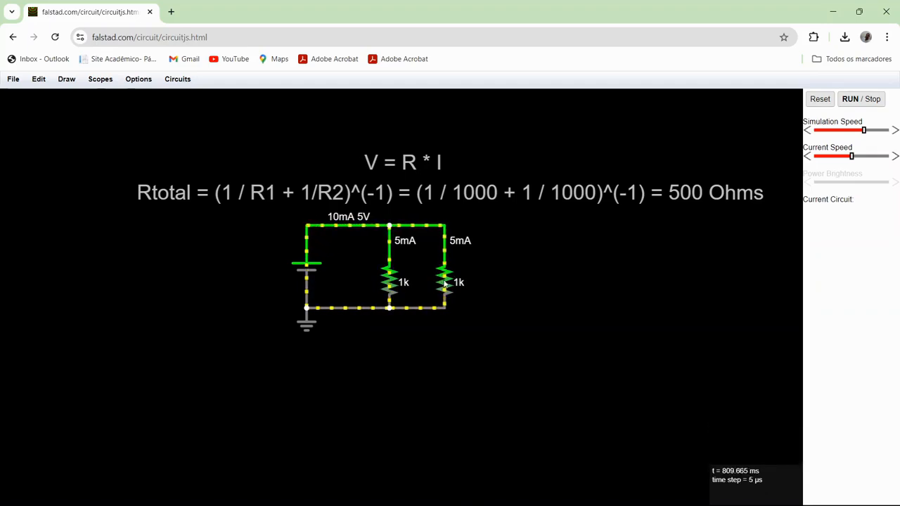
Show the voltage on the upper and lower wires that join the two resistors
double_click(411, 228)
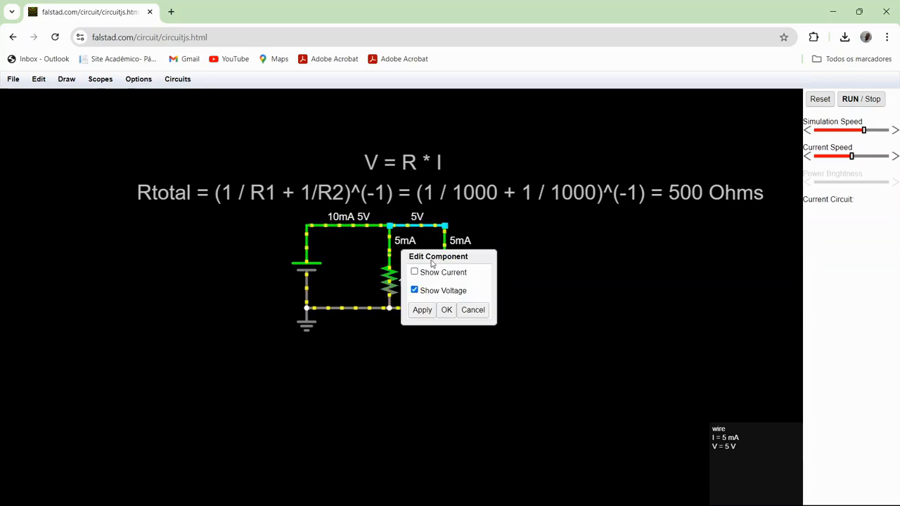
click(447, 310)
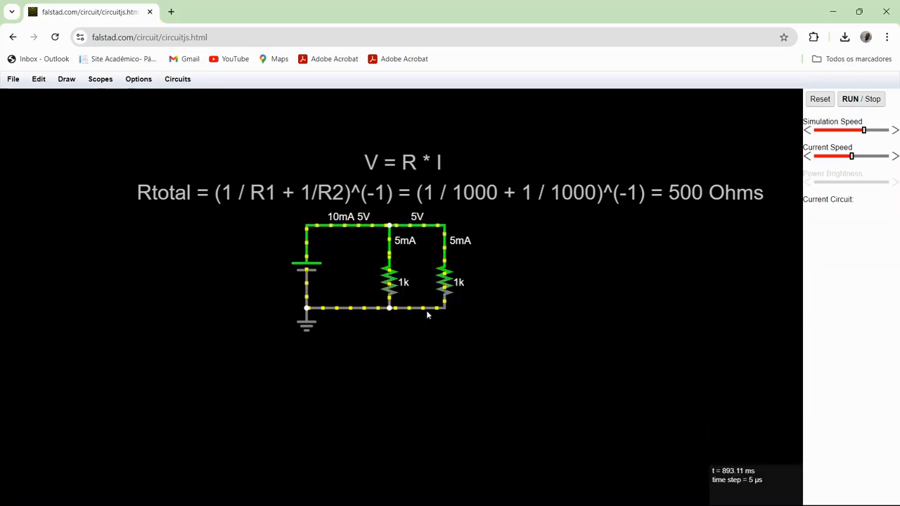
double_click(425, 310)
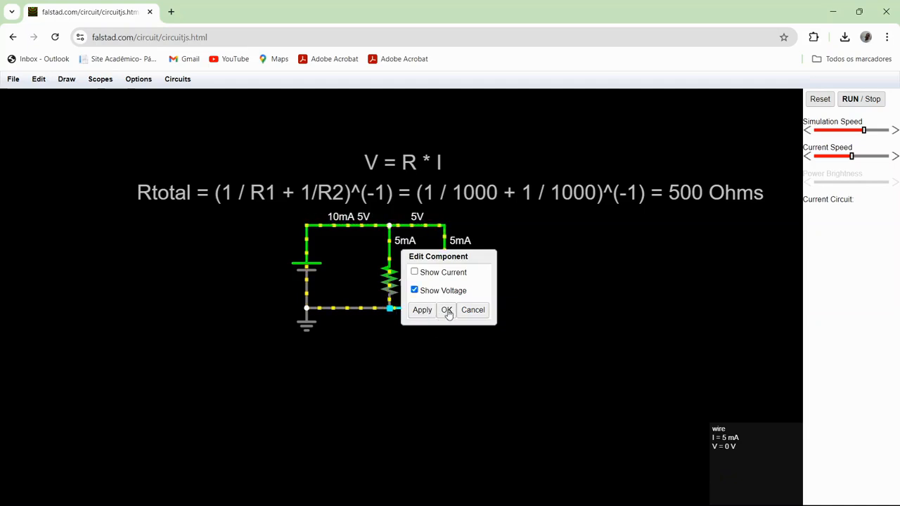
click(447, 310)
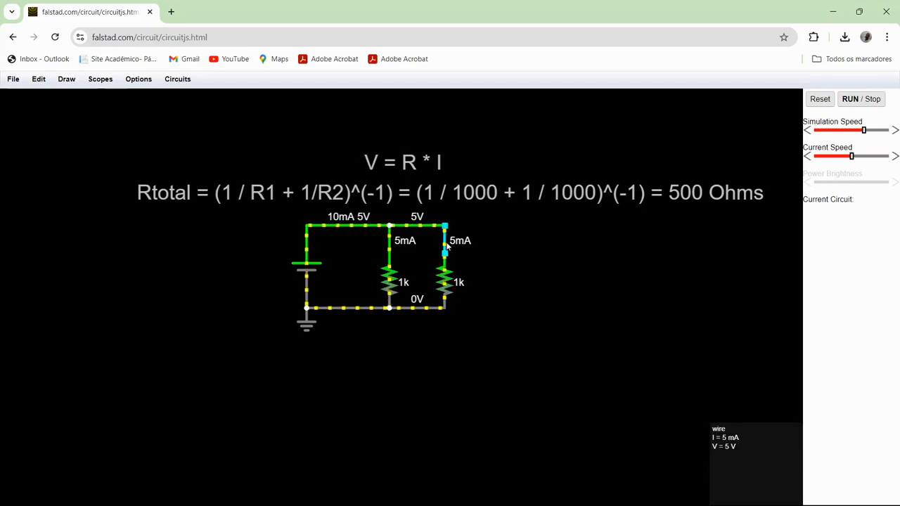
Set the resistance of the resistor farthest from the voltage source to 10k ohms
double_click(445, 286)
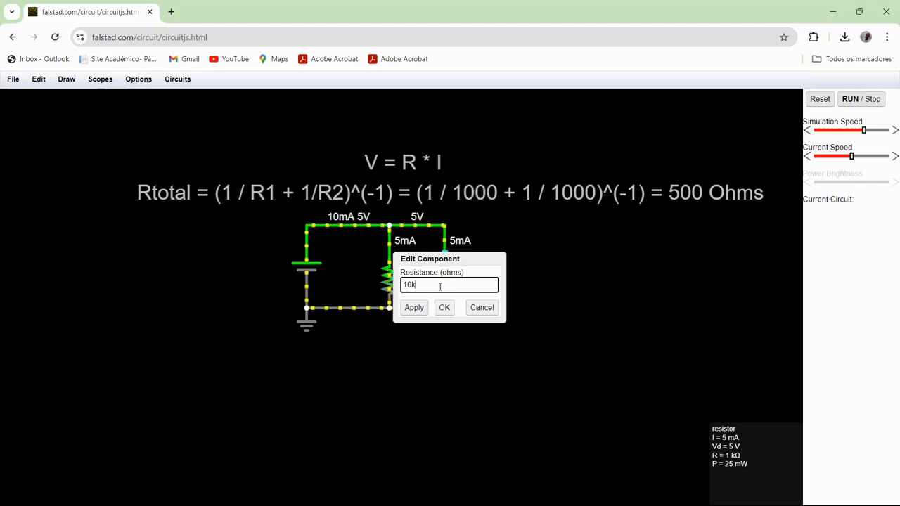
text(10k)
key(Return)
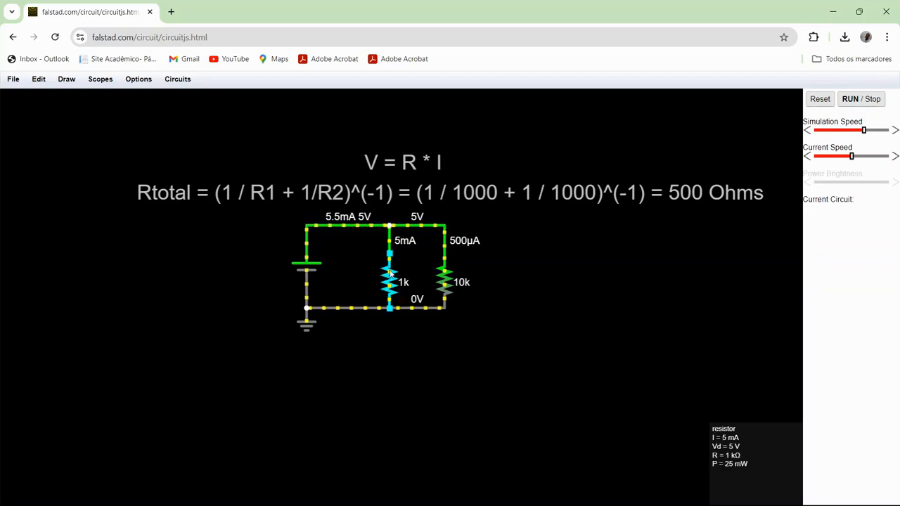
Change the resistance of the resistor farthest from the voltage source to 500 ohms and check the branch and total currents
double_click(454, 283)
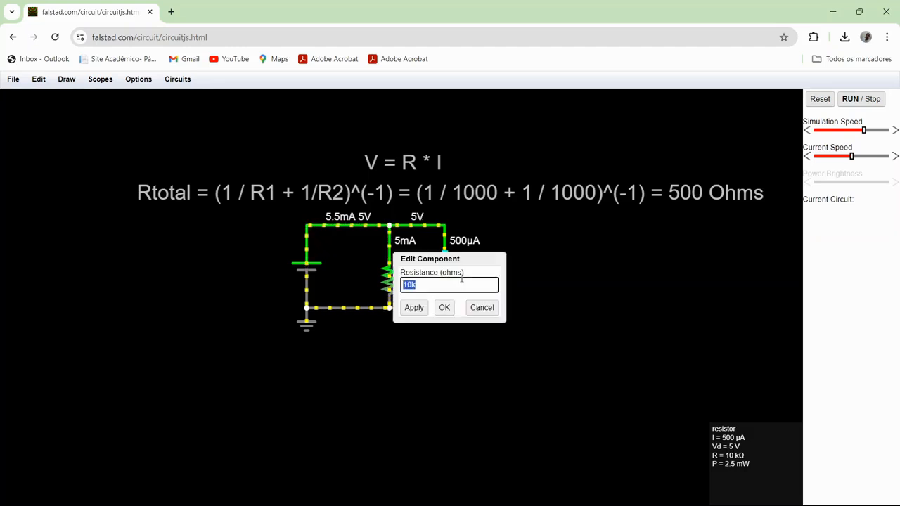
text(500)
key(Return)
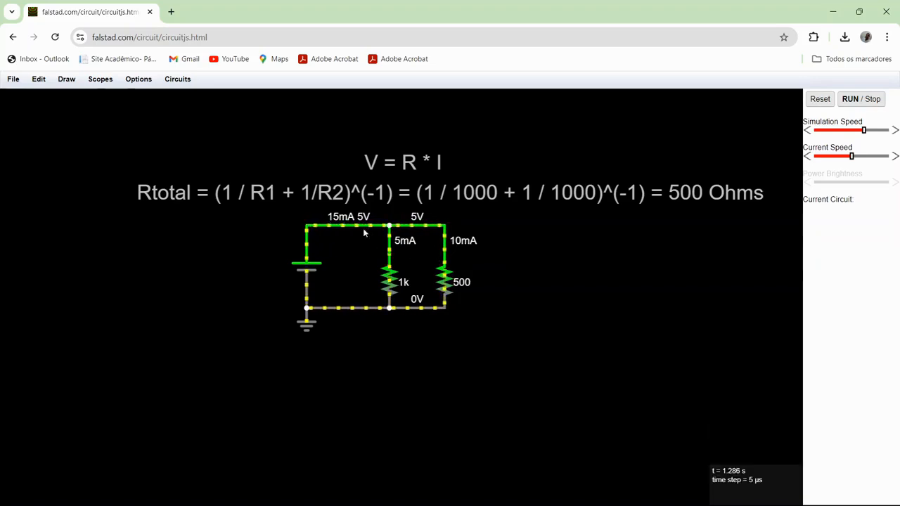
mouse_move(440, 265)
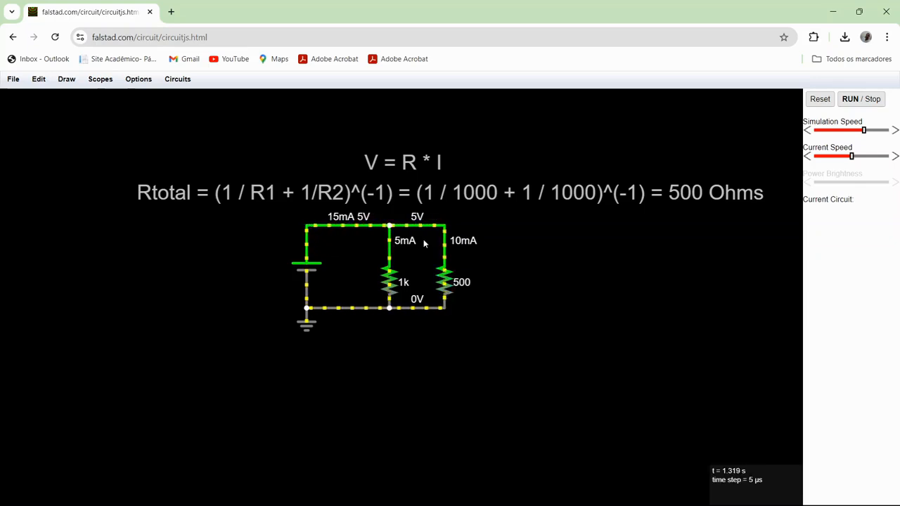
mouse_move(373, 226)
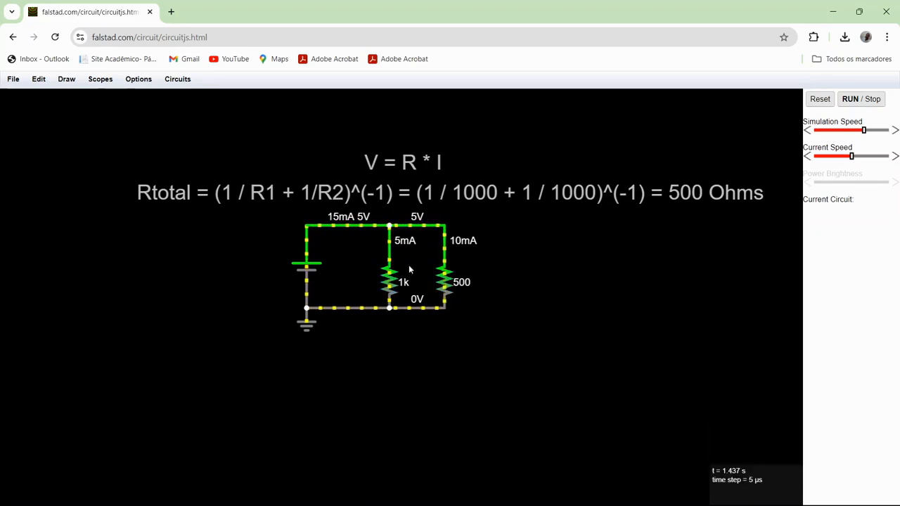
Restore the resistance of the resistor farthest from the voltage source to 1k ohms
double_click(443, 279)
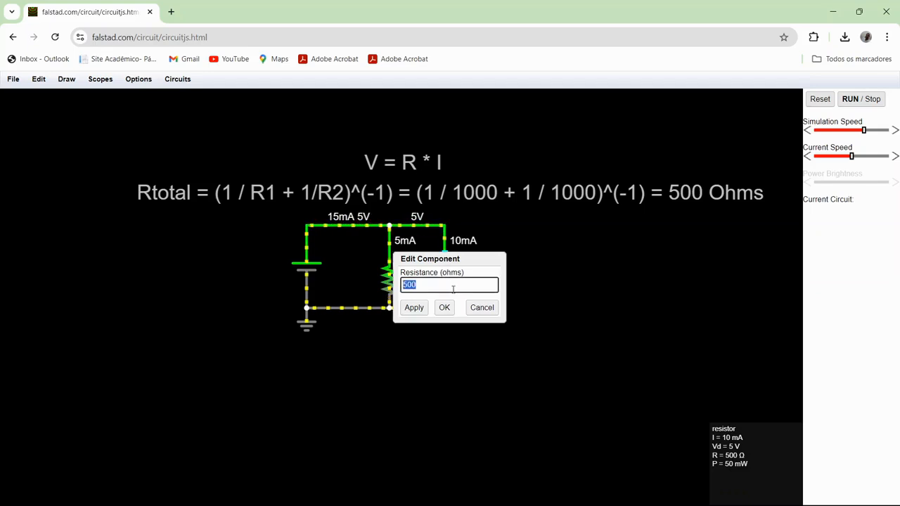
text(1k)
key(Return)
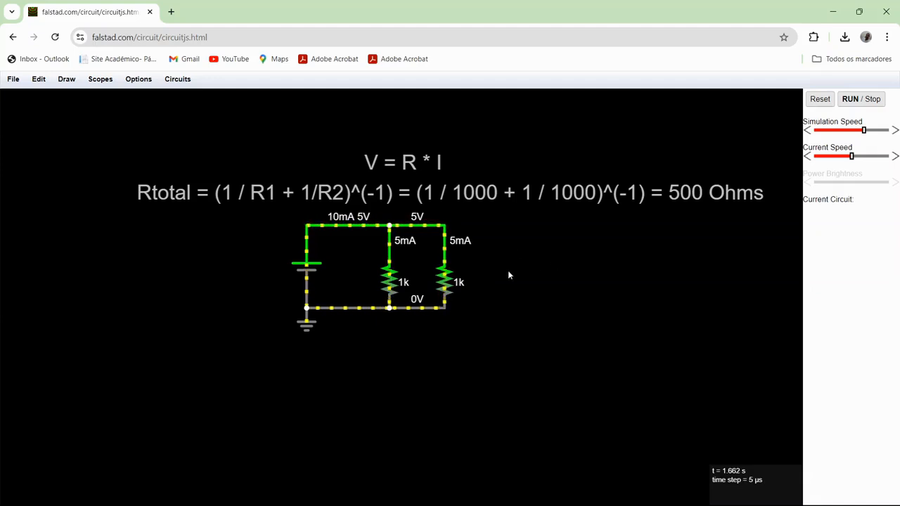
Add a third vertical 1k resistor beyond the second one and wire its ends to the upper and lower wires in parallel
key(r)
drag(499, 227, 499, 307)
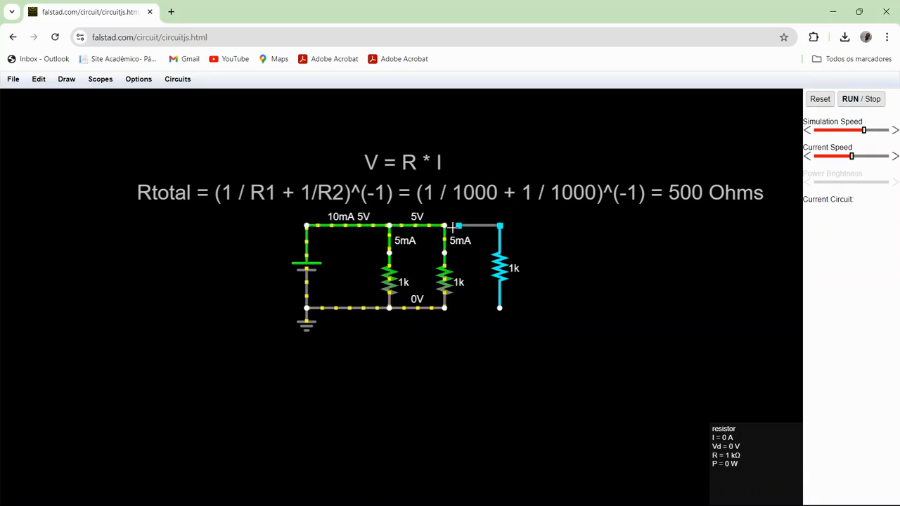
drag(452, 227, 445, 227)
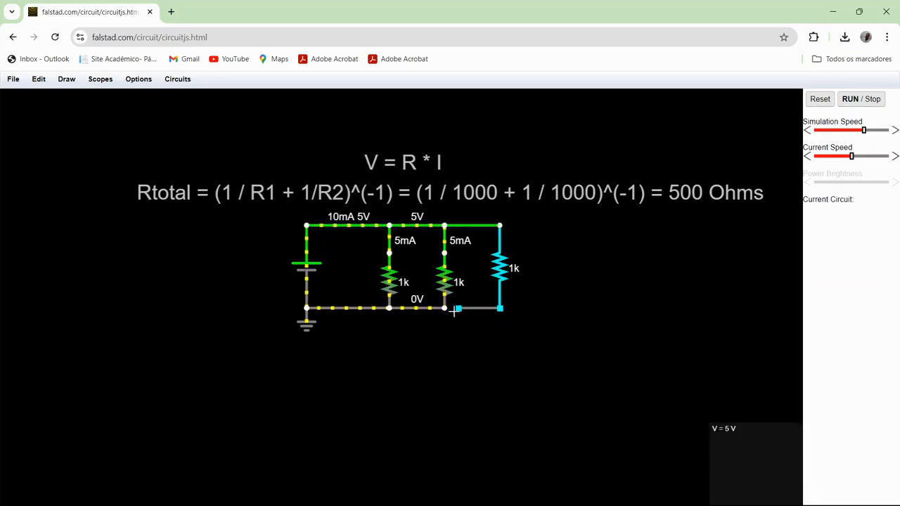
drag(454, 312, 444, 307)
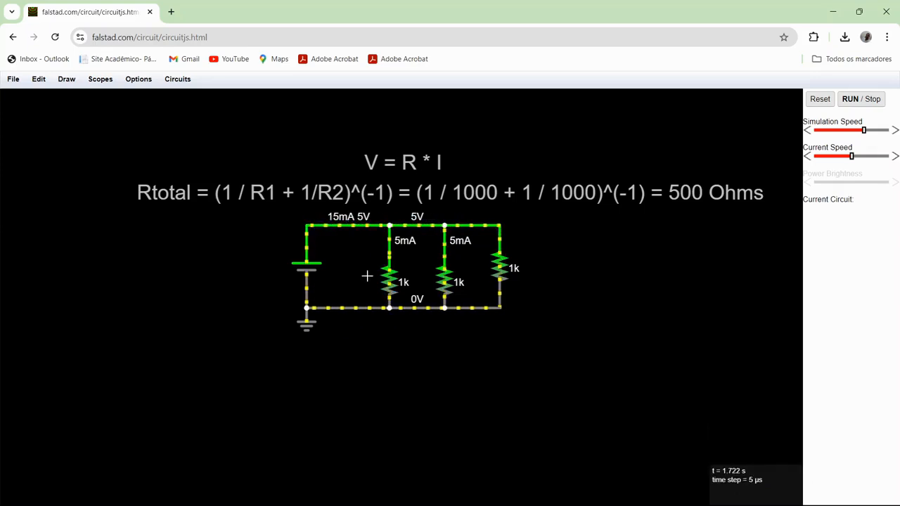